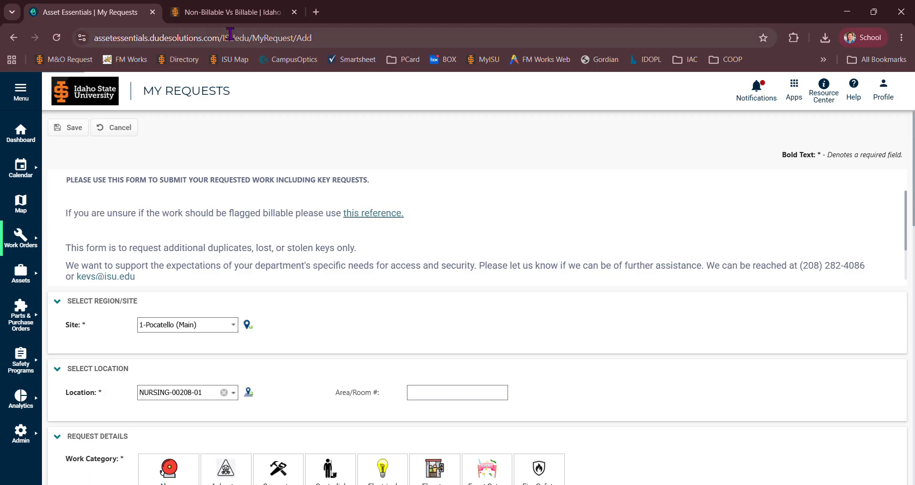
Switch to the Non-Billable Vs Billable page and review its list of facilities categories
click(230, 14)
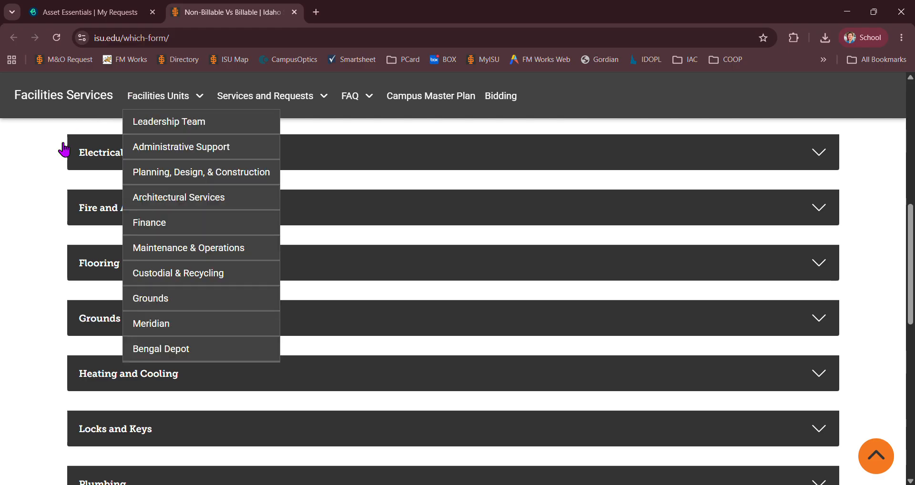
scroll(44, 193, up, 9)
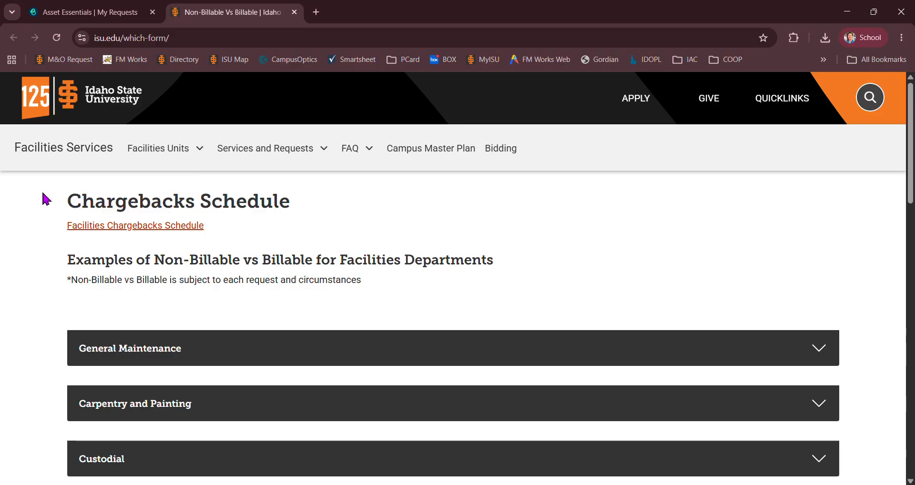
scroll(43, 195, down, 2)
scroll(43, 194, down, 2)
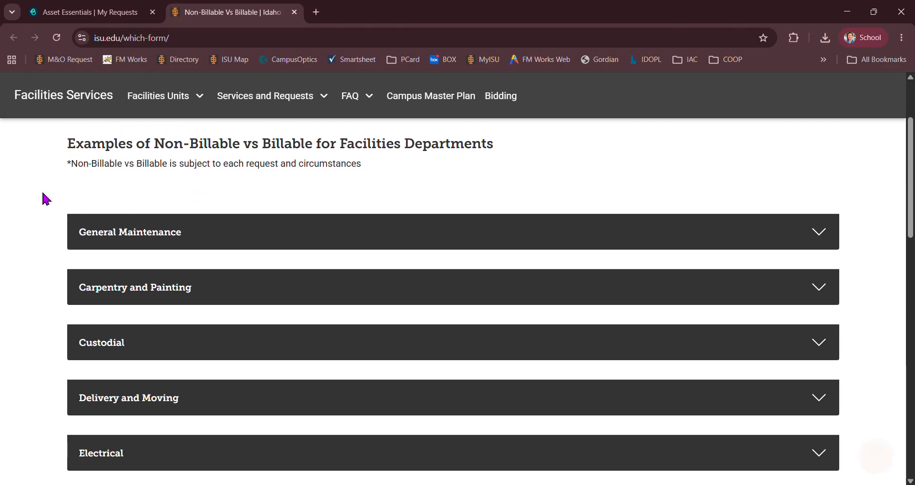
scroll(43, 195, down, 2)
scroll(47, 198, down, 1)
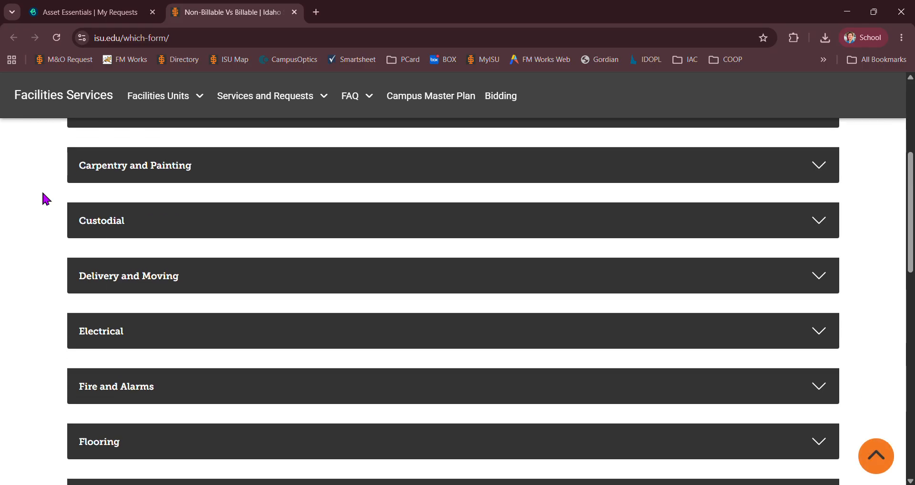
Return to the Asset Essentials request form, read its instructions and choose 1-Pocatello (Main) as the site
click(87, 15)
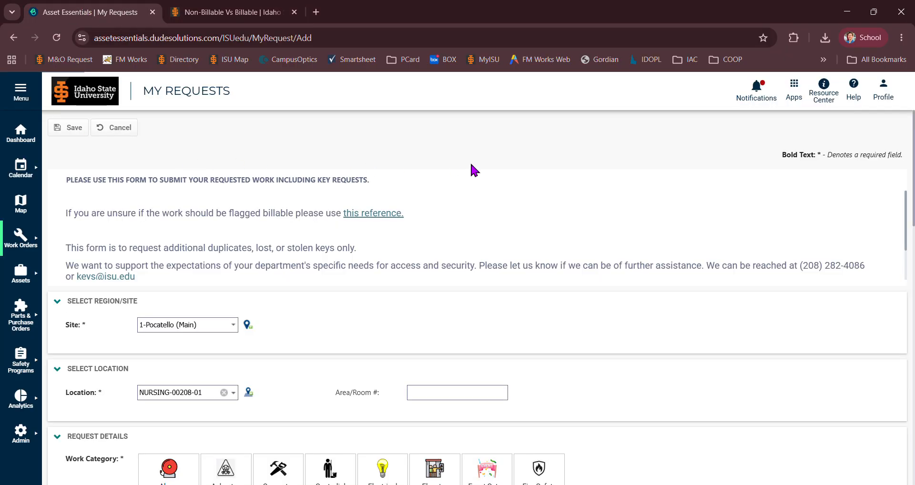
scroll(465, 193, down, 1)
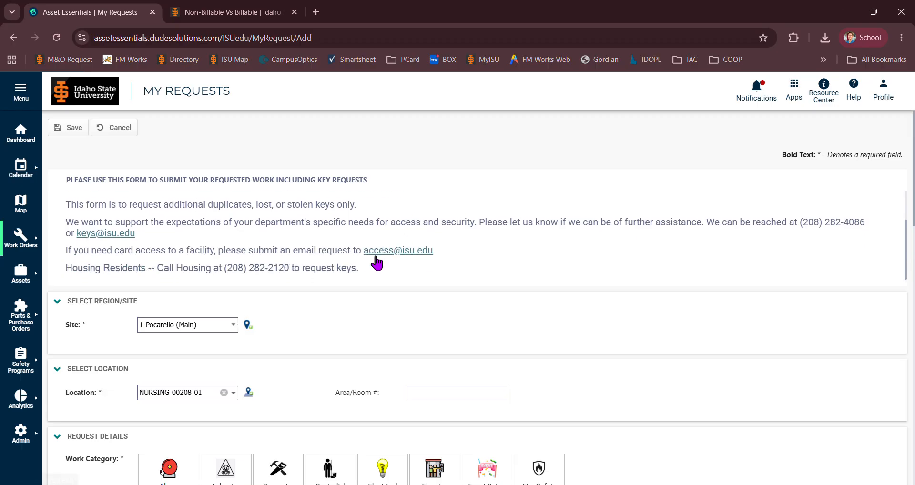
scroll(377, 262, down, 3)
click(234, 180)
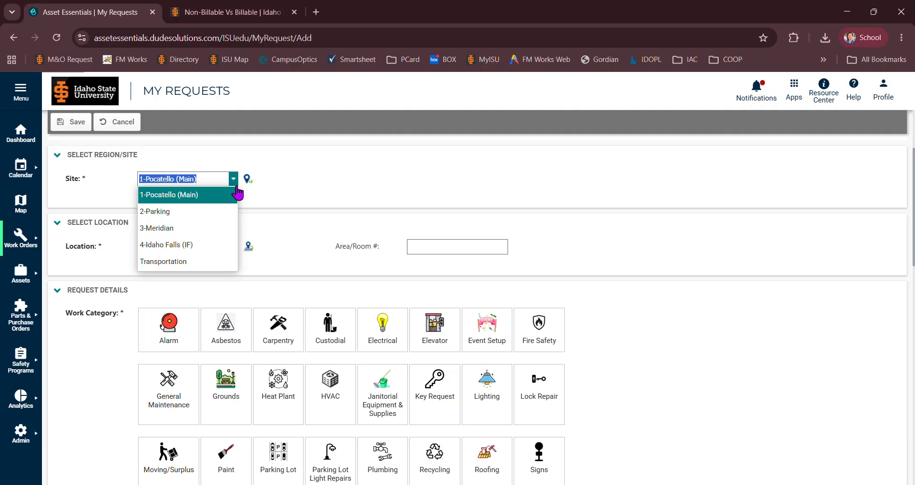
click(193, 198)
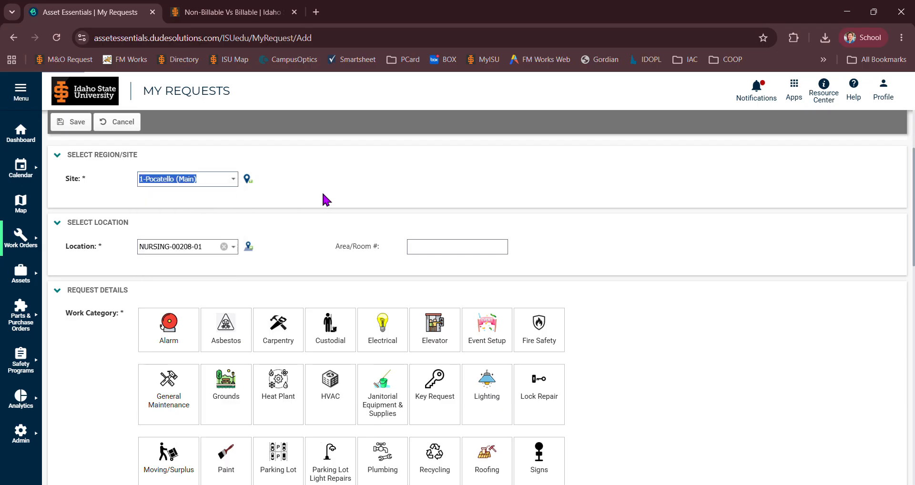
Filter the location picker by the name "nursing" and select NURSING-00208-01 as the request's location
scroll(332, 189, down, 1)
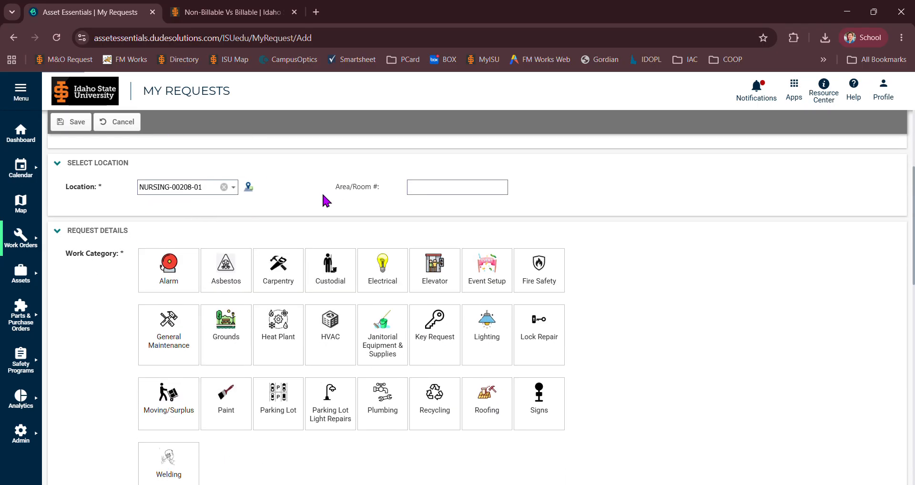
click(248, 187)
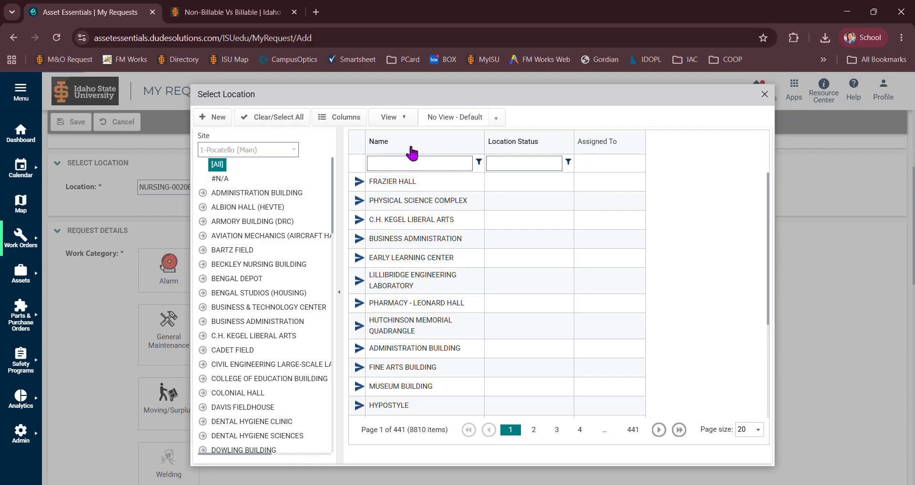
click(411, 163)
click(411, 163)
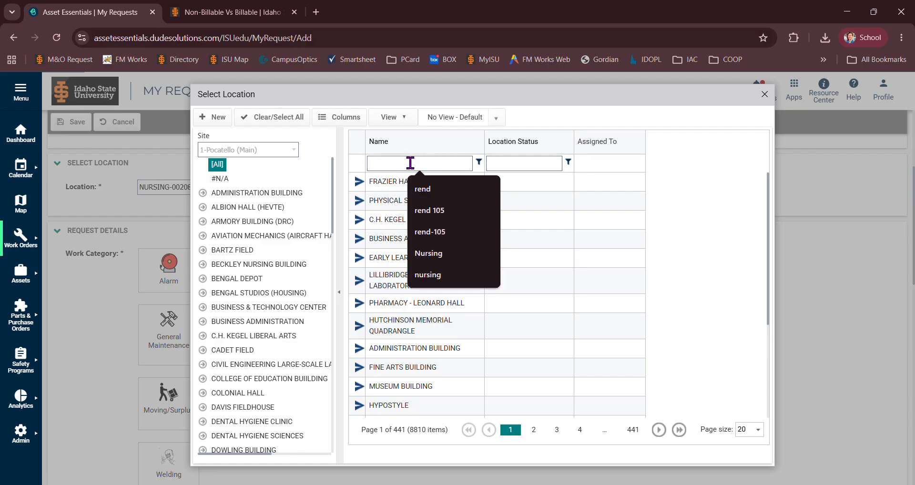
text(nursing)
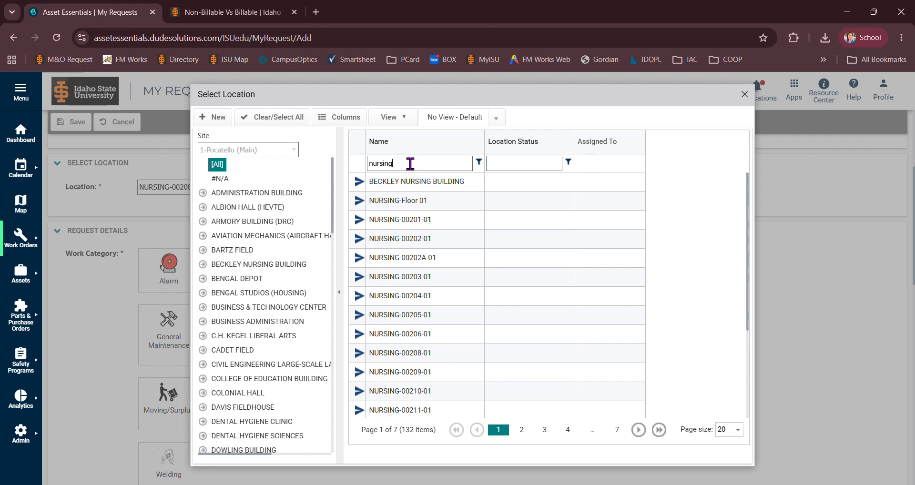
click(360, 354)
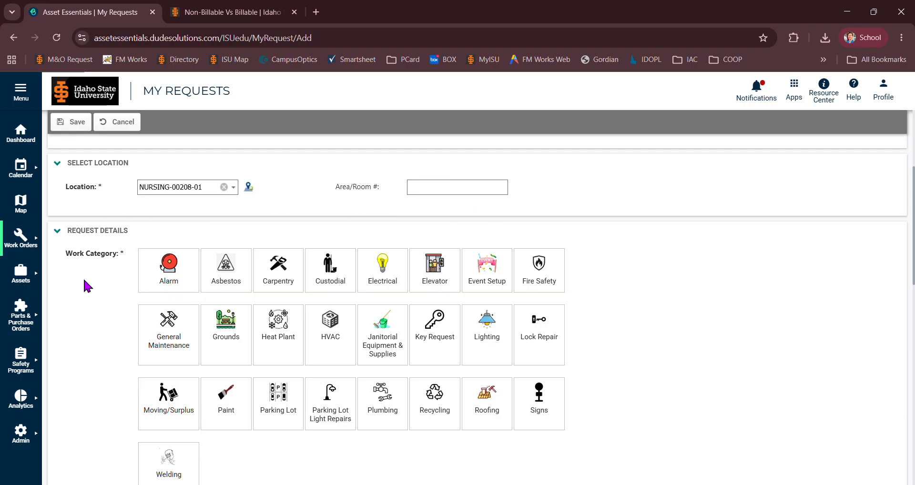
Choose Lighting as the work category and enter "Light is out in my office." as the work requested
scroll(93, 300, down, 1)
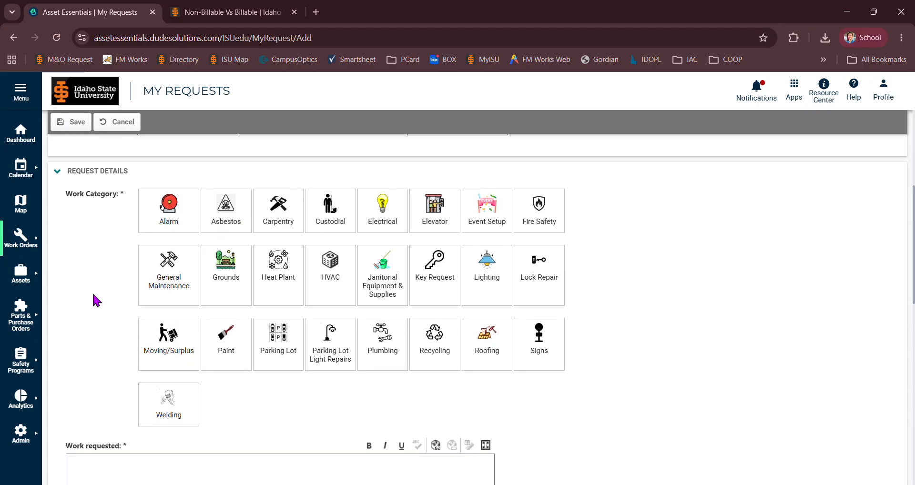
click(485, 297)
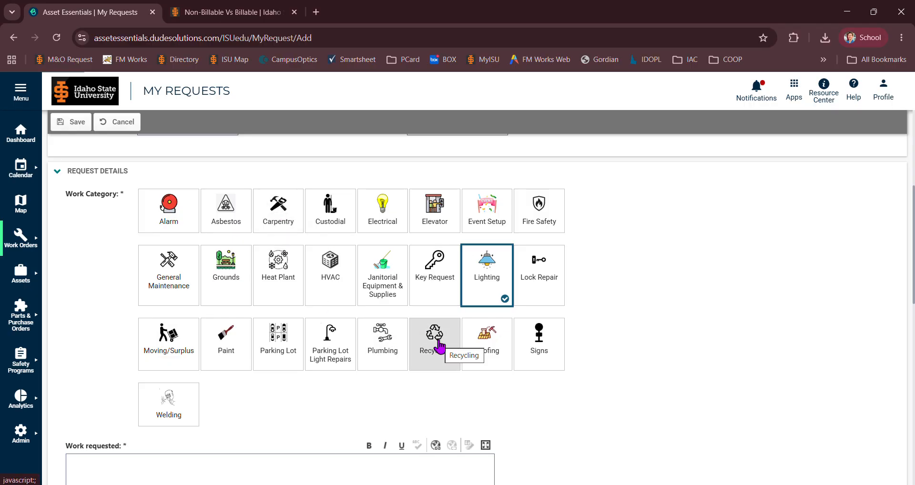
scroll(84, 271, down, 1)
scroll(83, 270, down, 2)
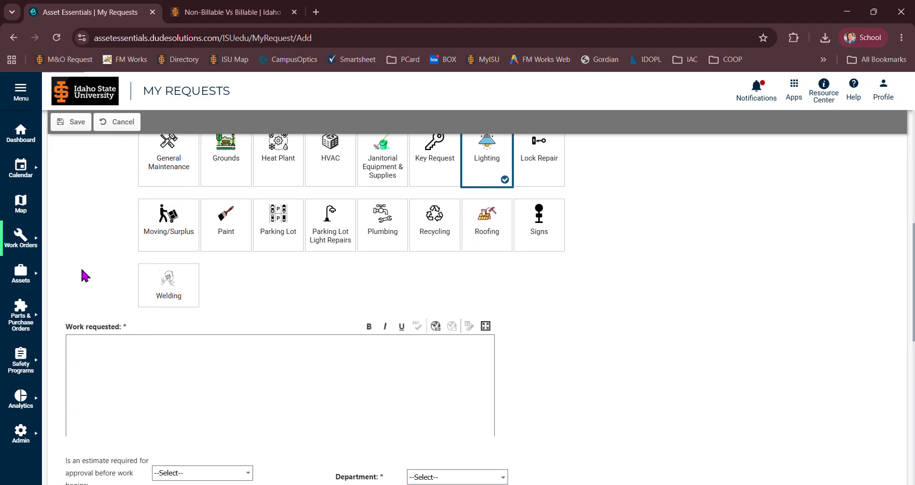
click(133, 355)
text(Light is out in my)
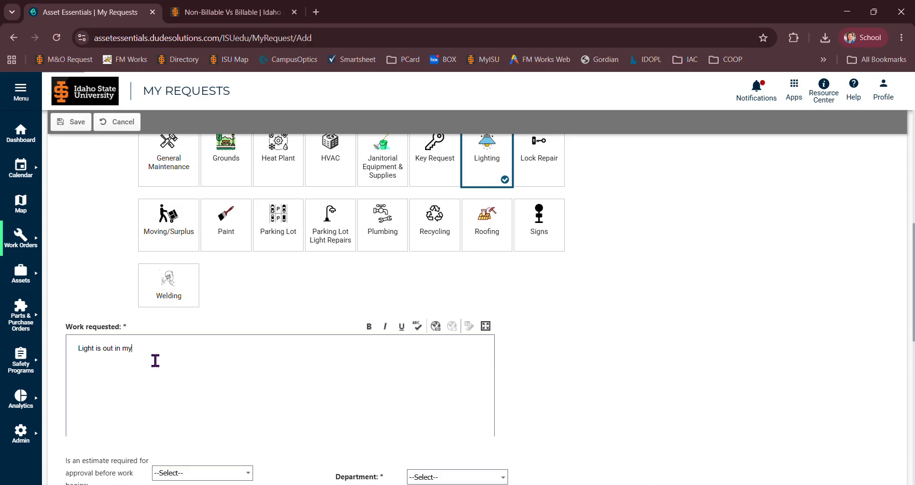
text( office.)
Set the estimate requirement before work begins to No and choose Nursing as the department
scroll(75, 377, down, 1)
scroll(76, 378, down, 5)
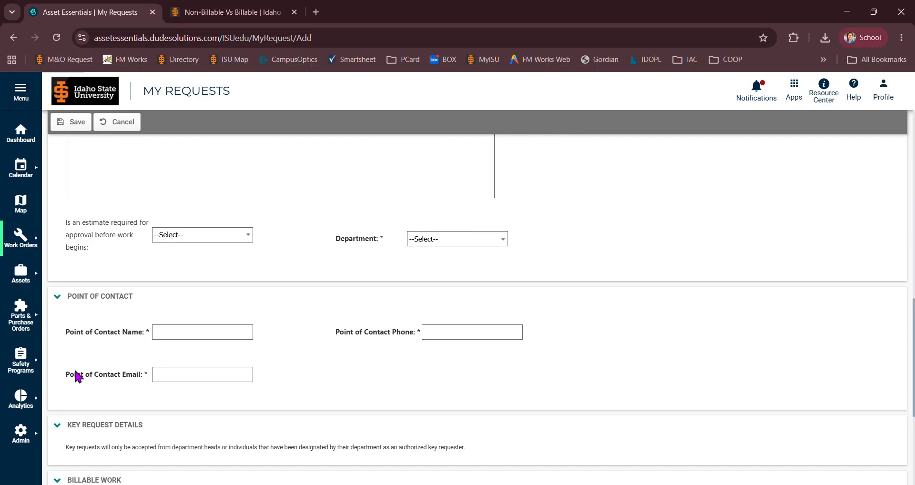
scroll(296, 372, up, 4)
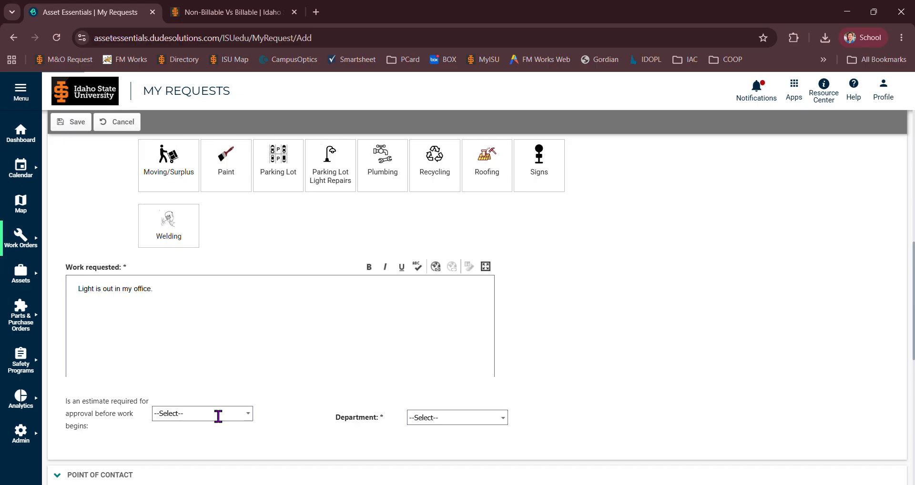
click(247, 418)
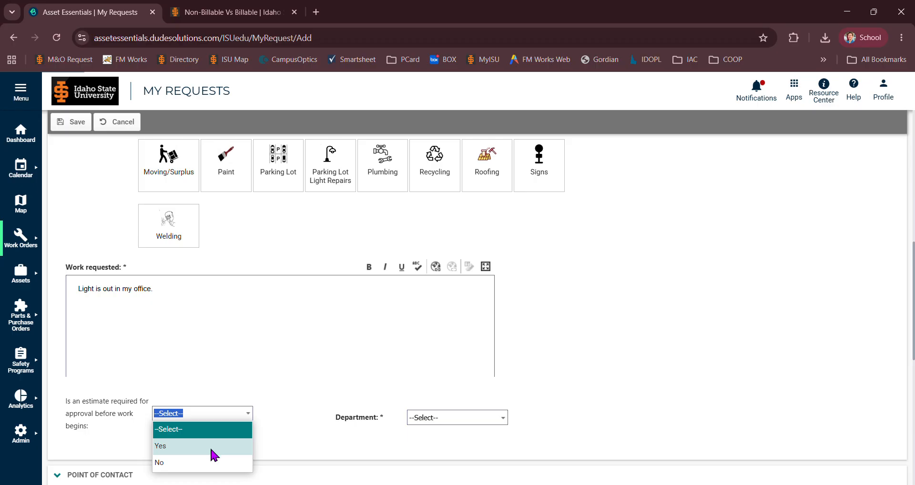
click(205, 464)
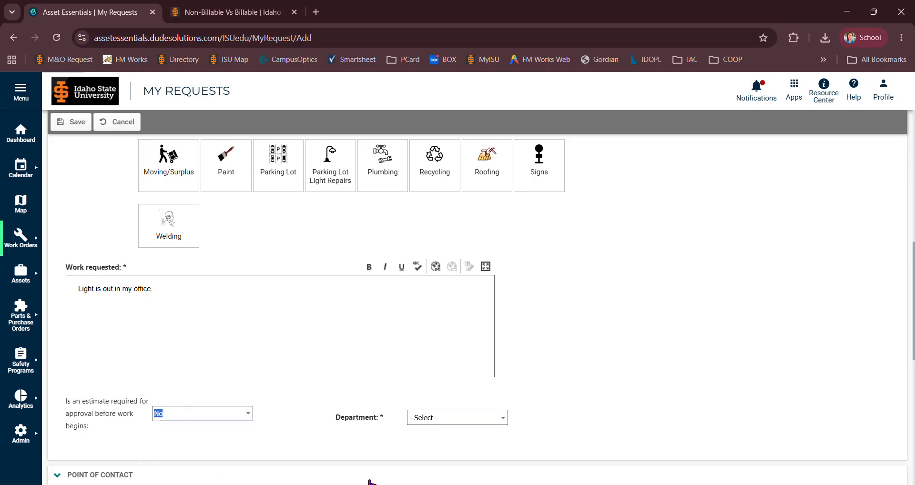
click(502, 420)
text(n)
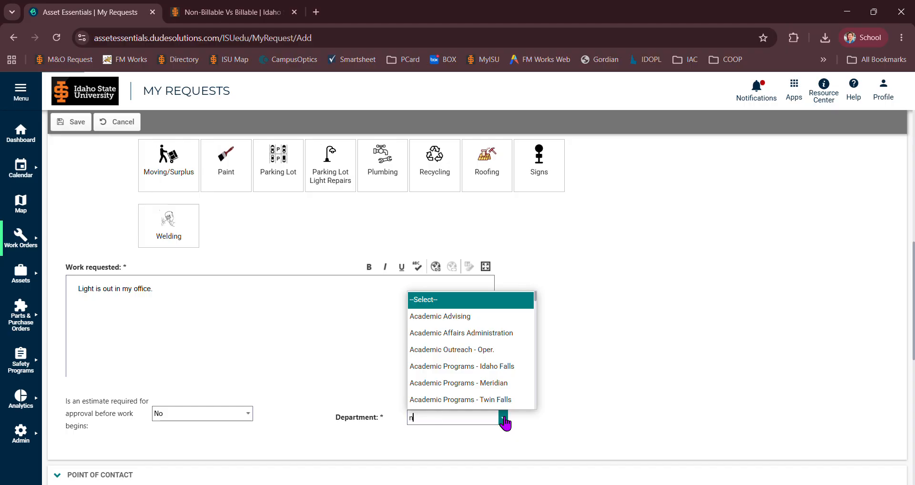
text(ursing)
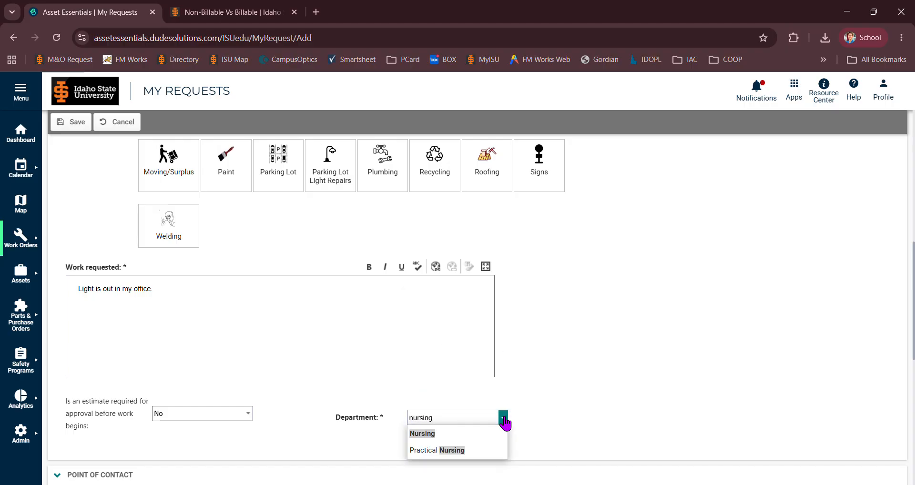
click(499, 434)
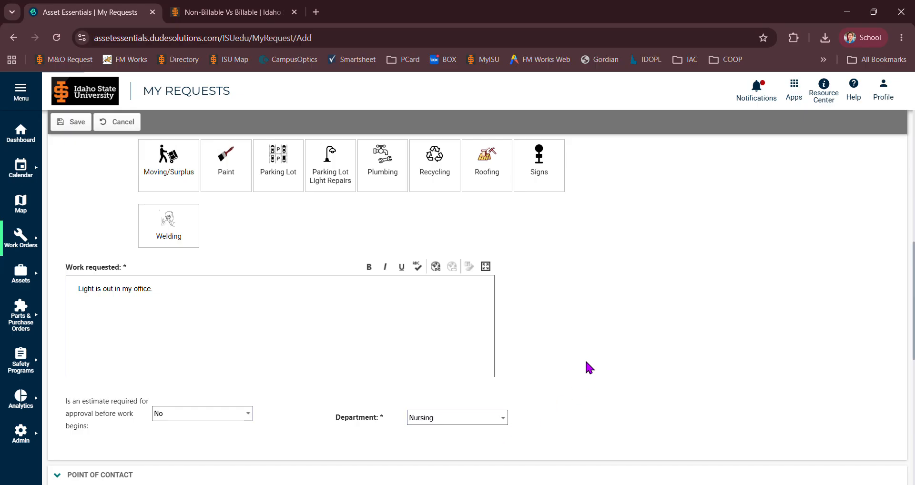
Fill in the point of contact's name, phone and email from the first saved autofill entry
scroll(594, 364, down, 3)
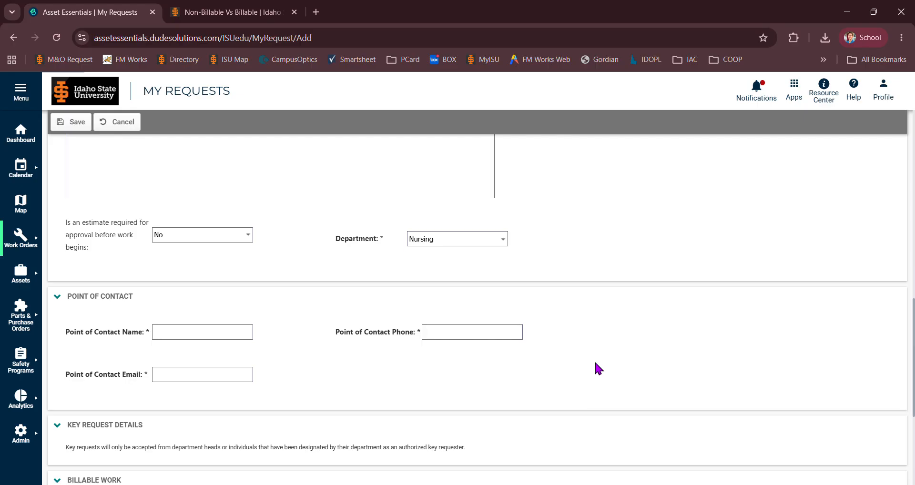
click(186, 332)
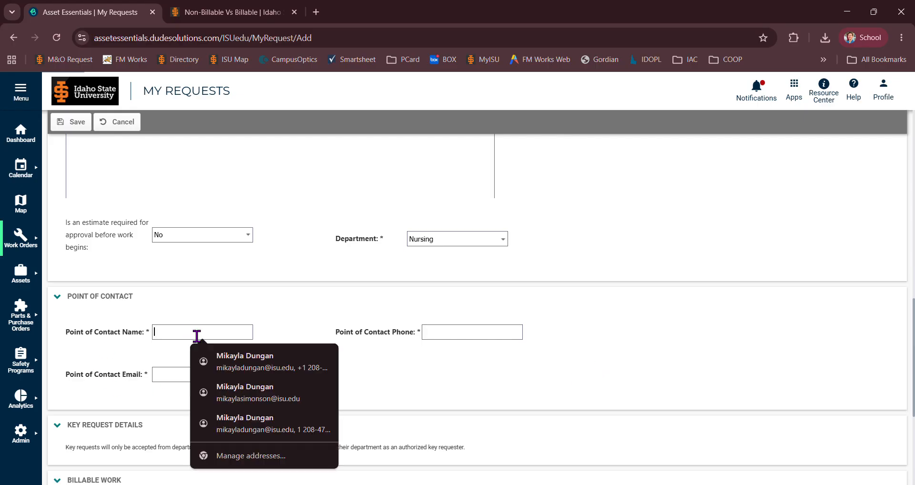
click(261, 361)
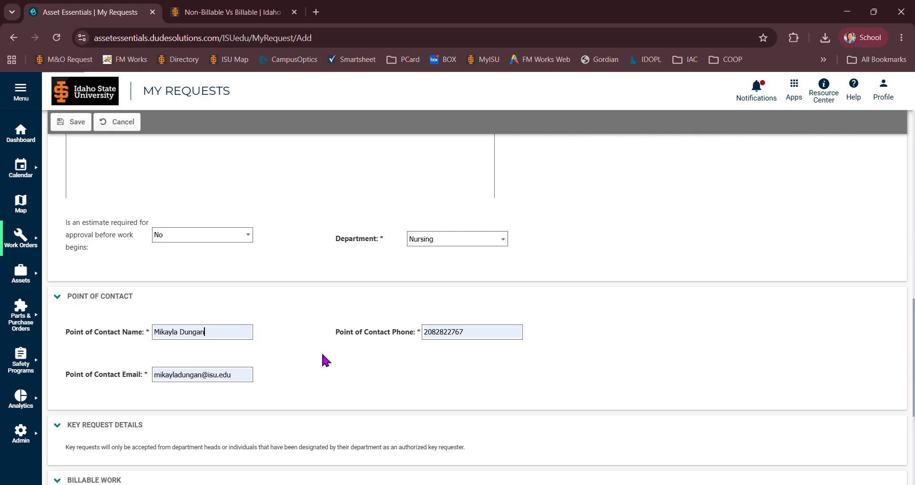
Set Is work billable to No, leave the index code unselected, and save the request
scroll(307, 348, down, 3)
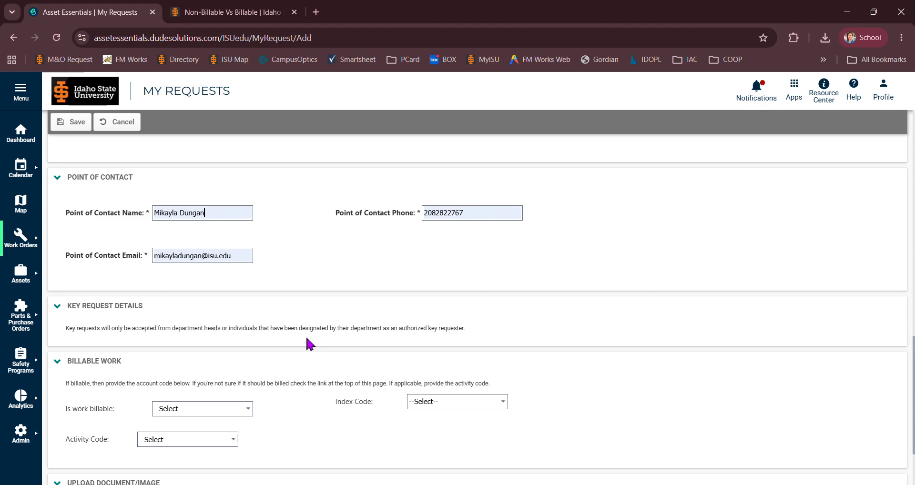
scroll(308, 339, down, 2)
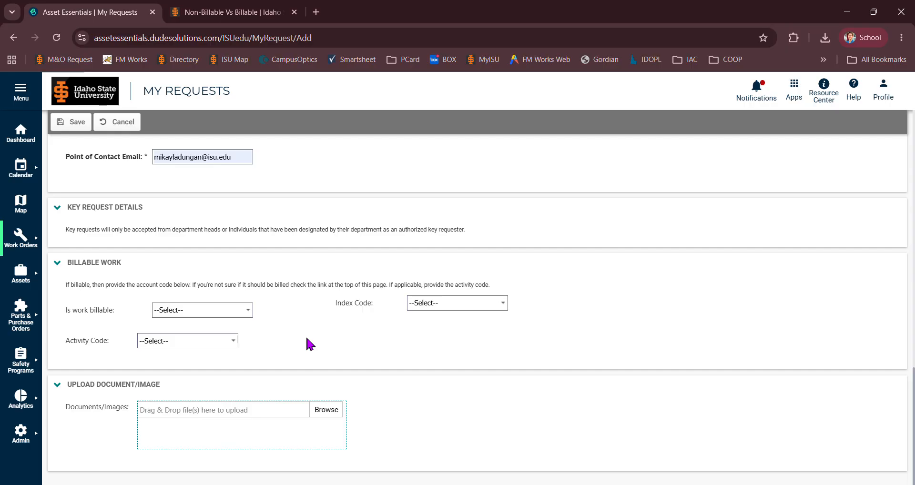
click(248, 311)
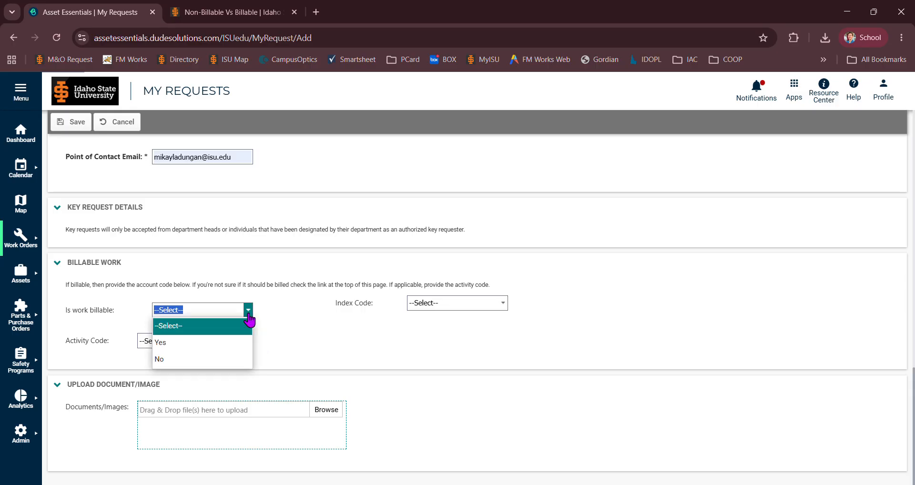
click(216, 360)
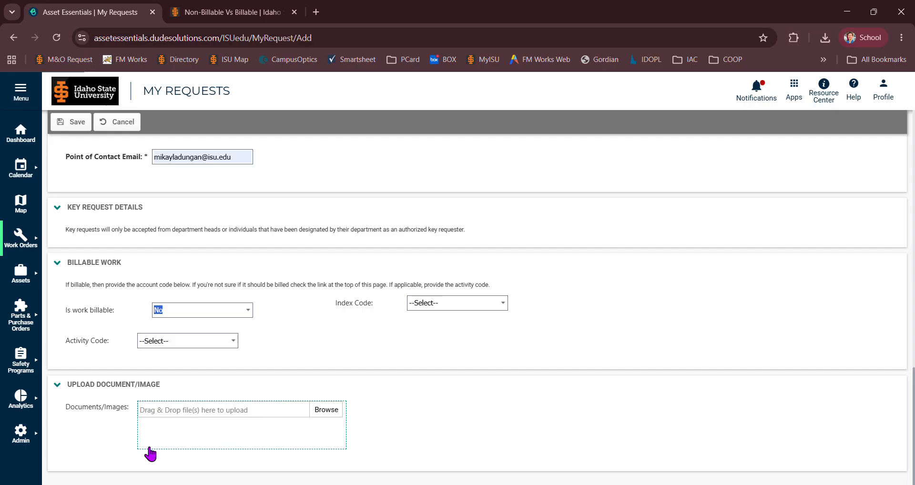
click(504, 305)
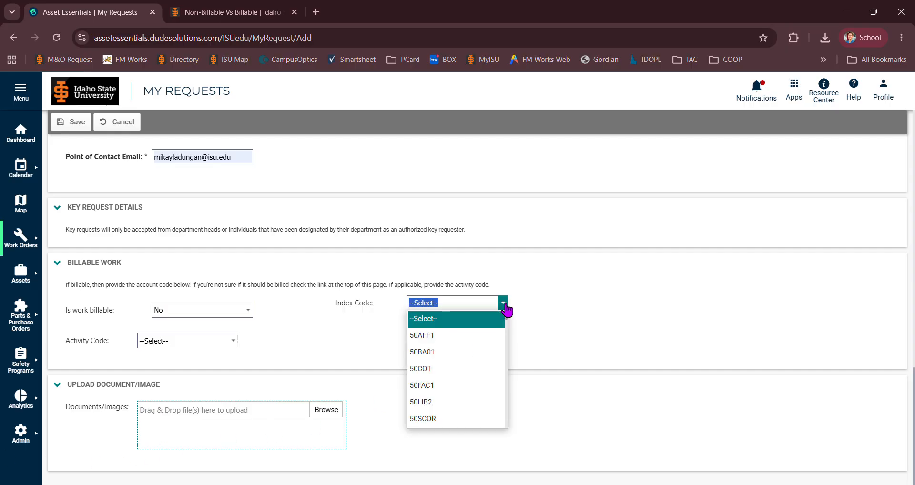
click(504, 305)
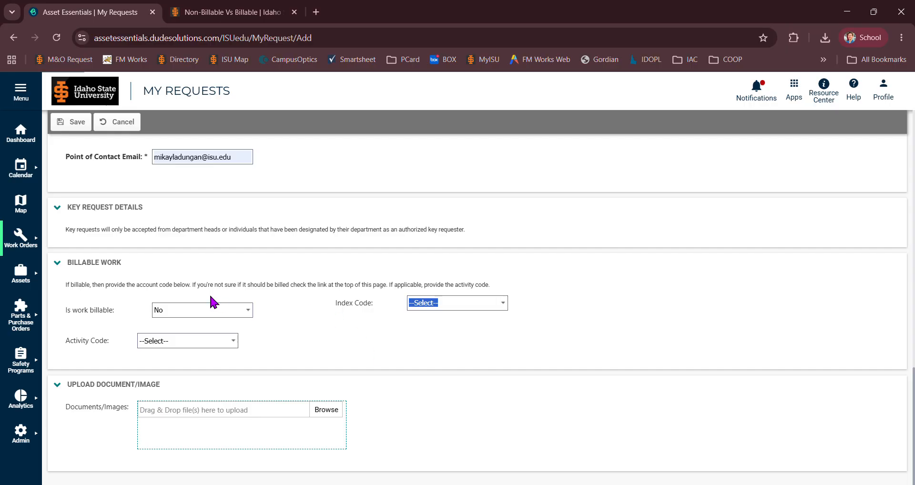
click(75, 123)
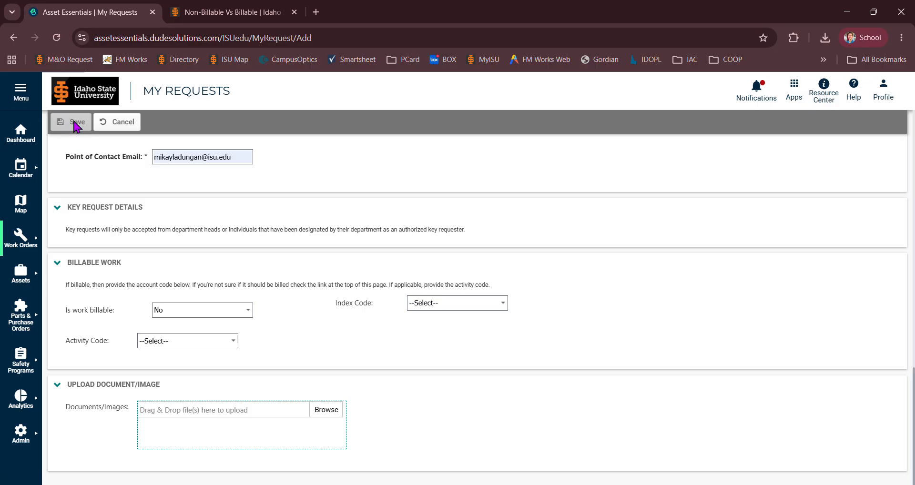